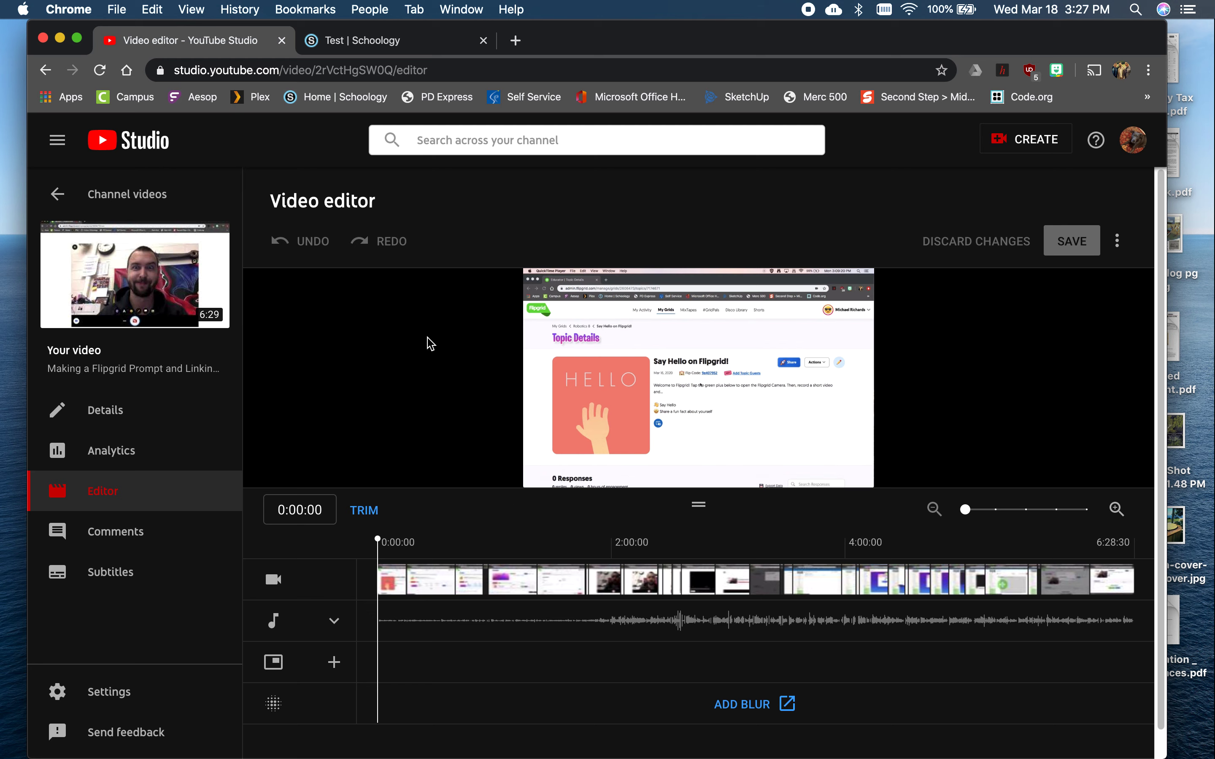
# Preview the video briefly from about 2:05 and start trimming it
pyautogui.moveTo(619, 38); pyautogui.dragTo(612, 34)
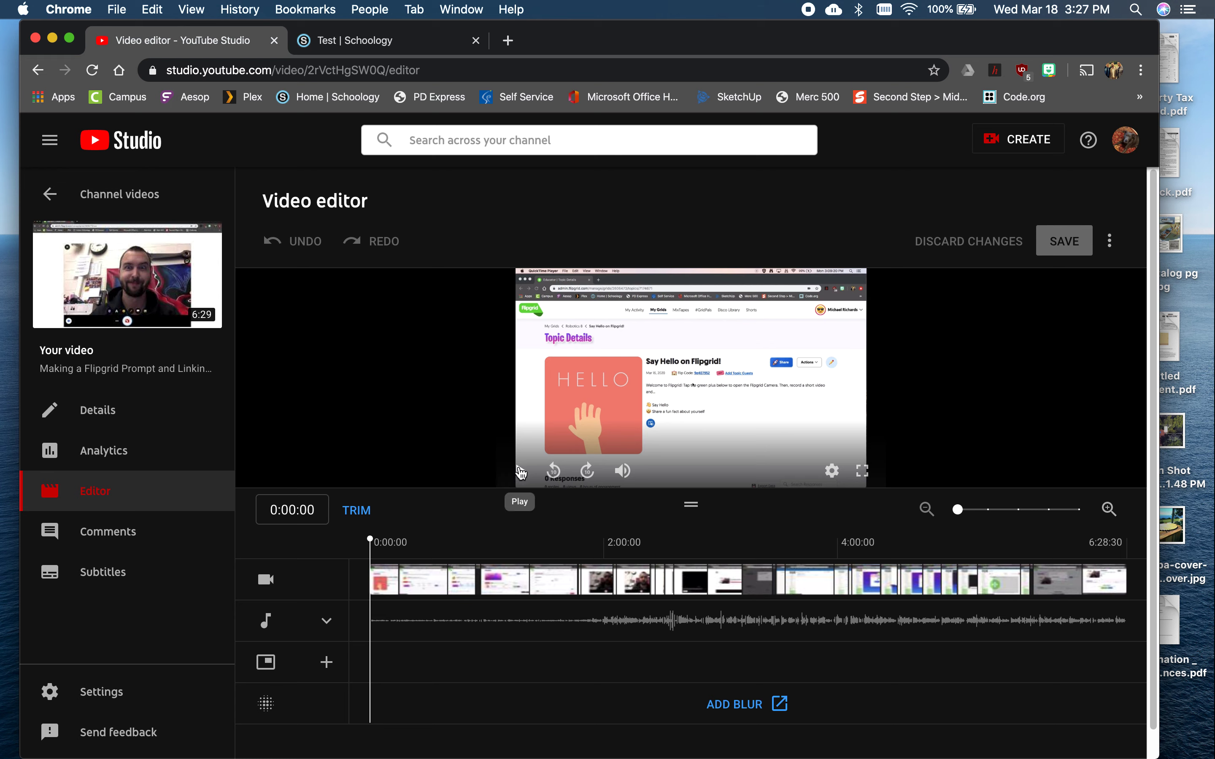
pyautogui.moveTo(382, 539); pyautogui.dragTo(599, 534)
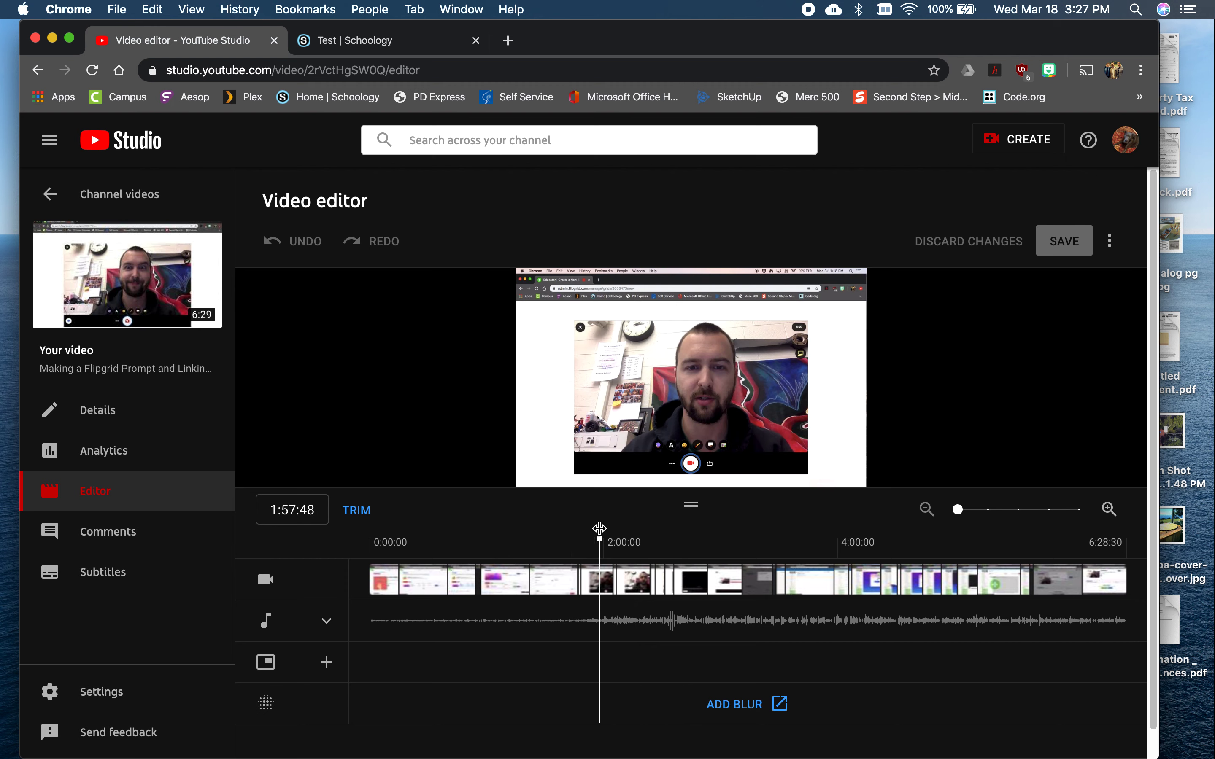
pyautogui.moveTo(599, 538)
pyautogui.mouseDown()
pyautogui.moveTo(761, 542)
pyautogui.moveTo(614, 540)
pyautogui.mouseUp()
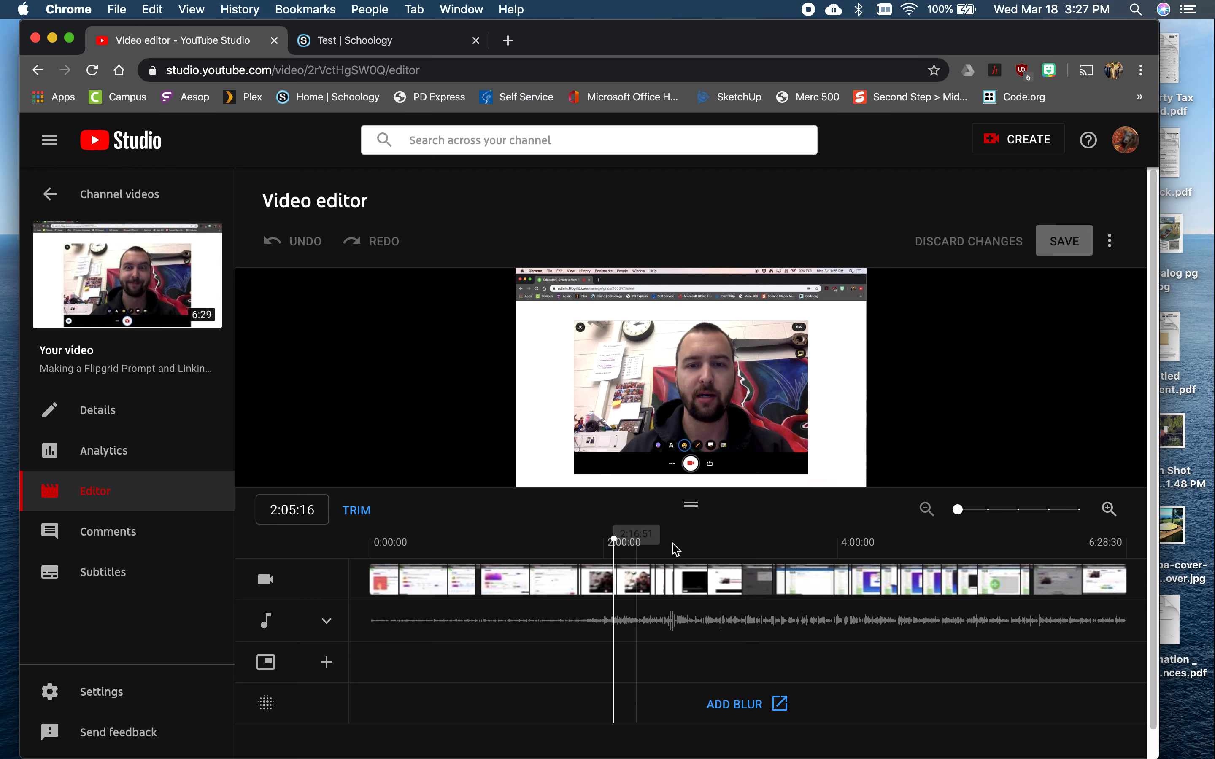
pyautogui.click(715, 467)
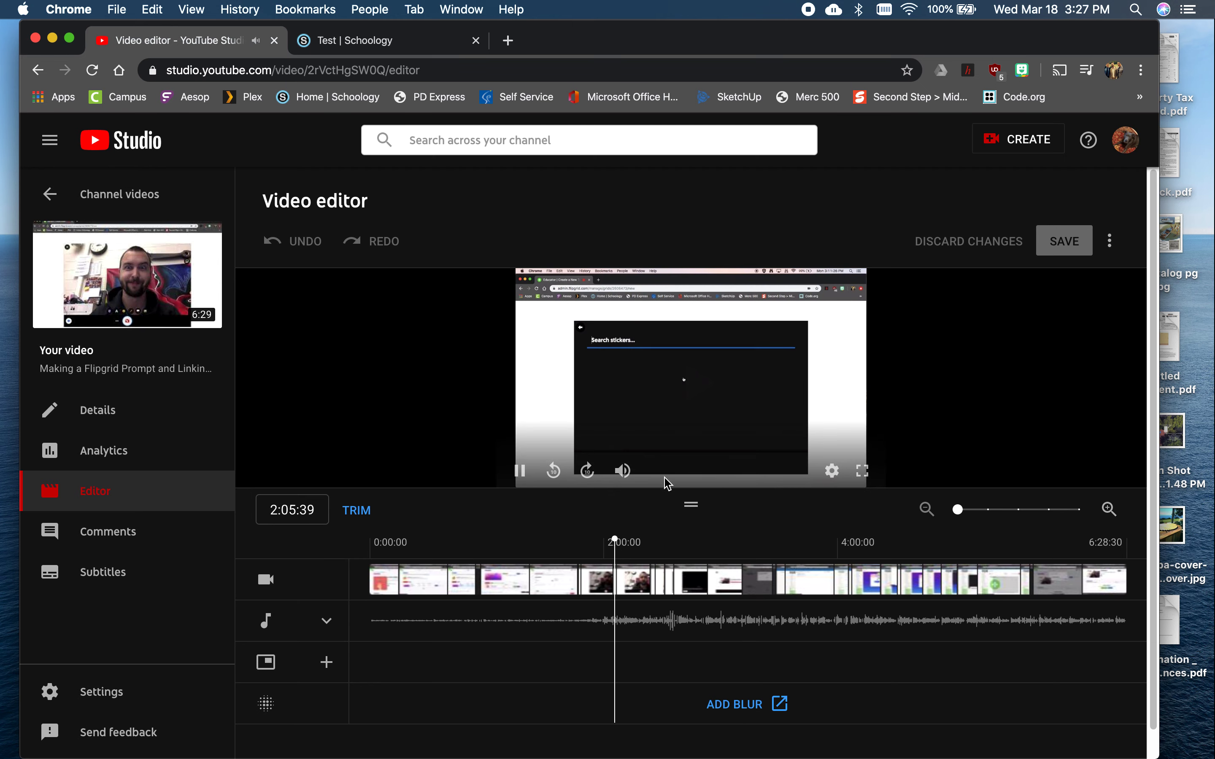
pyautogui.press('space')
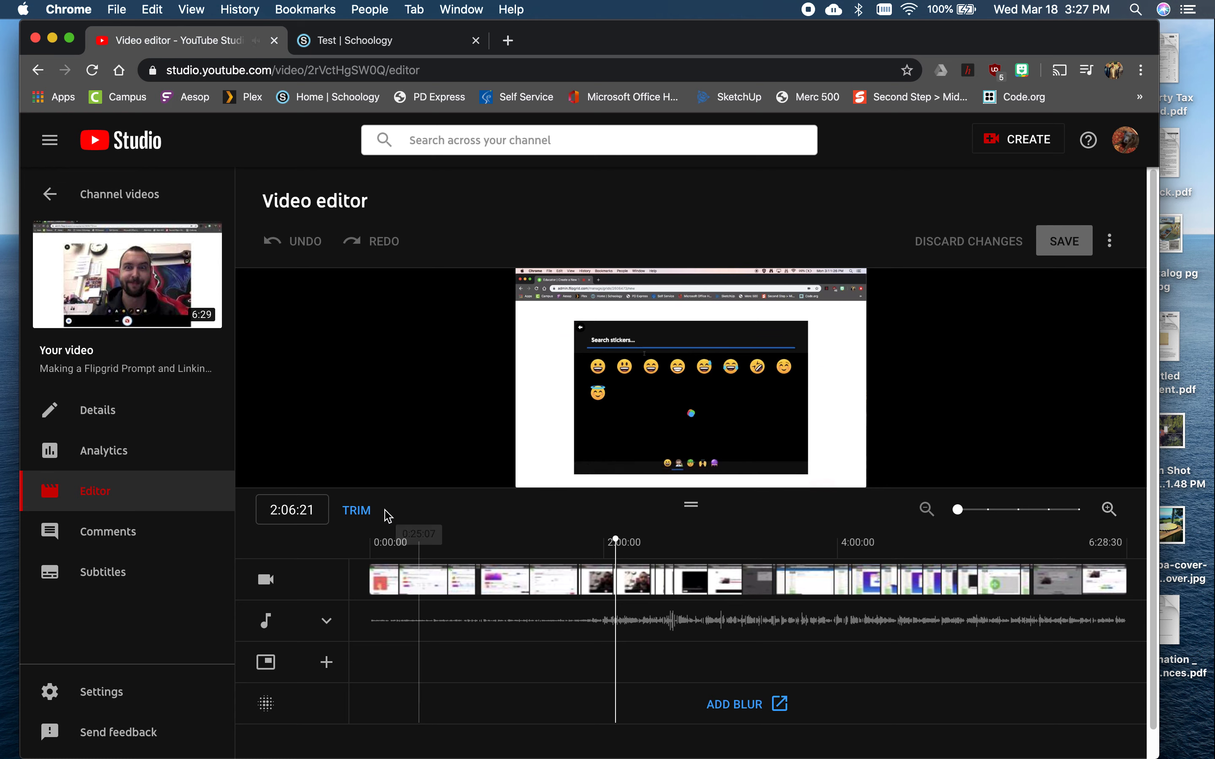
pyautogui.click(357, 511)
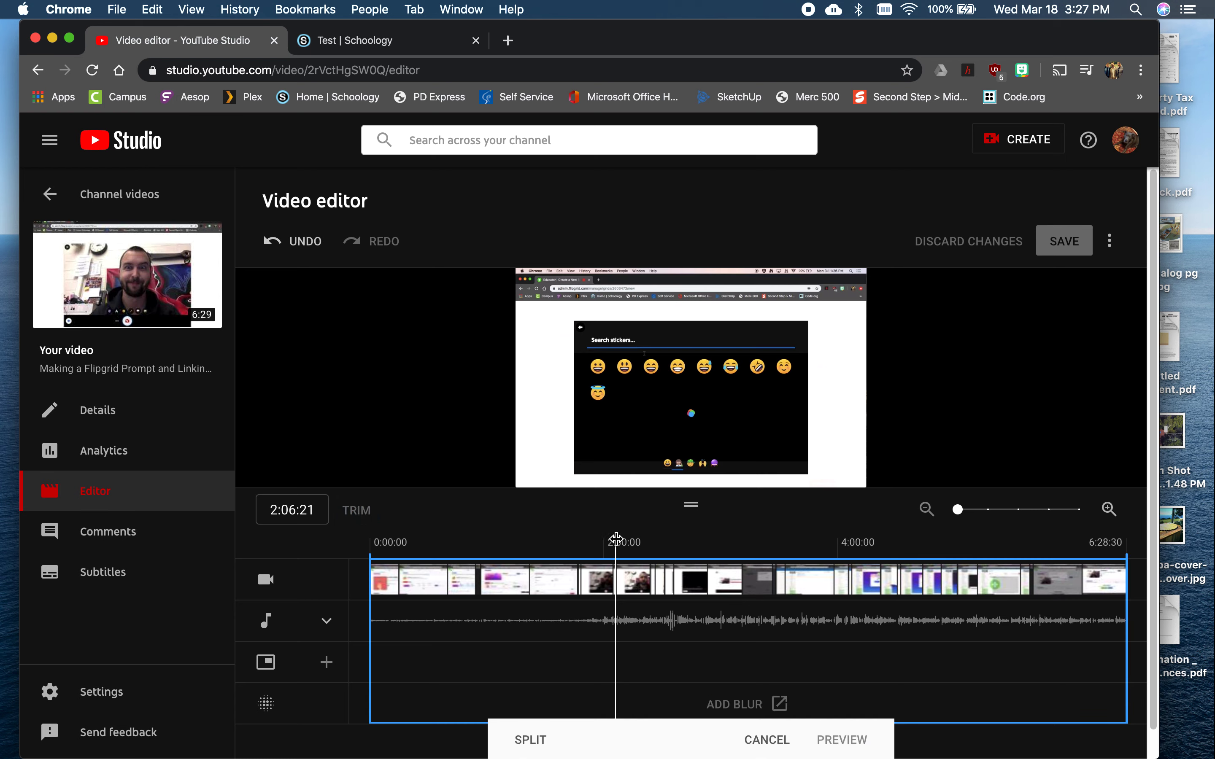
# Split the video at 0:52:18 and at 1:47:31
pyautogui.moveTo(615, 539); pyautogui.dragTo(567, 540)
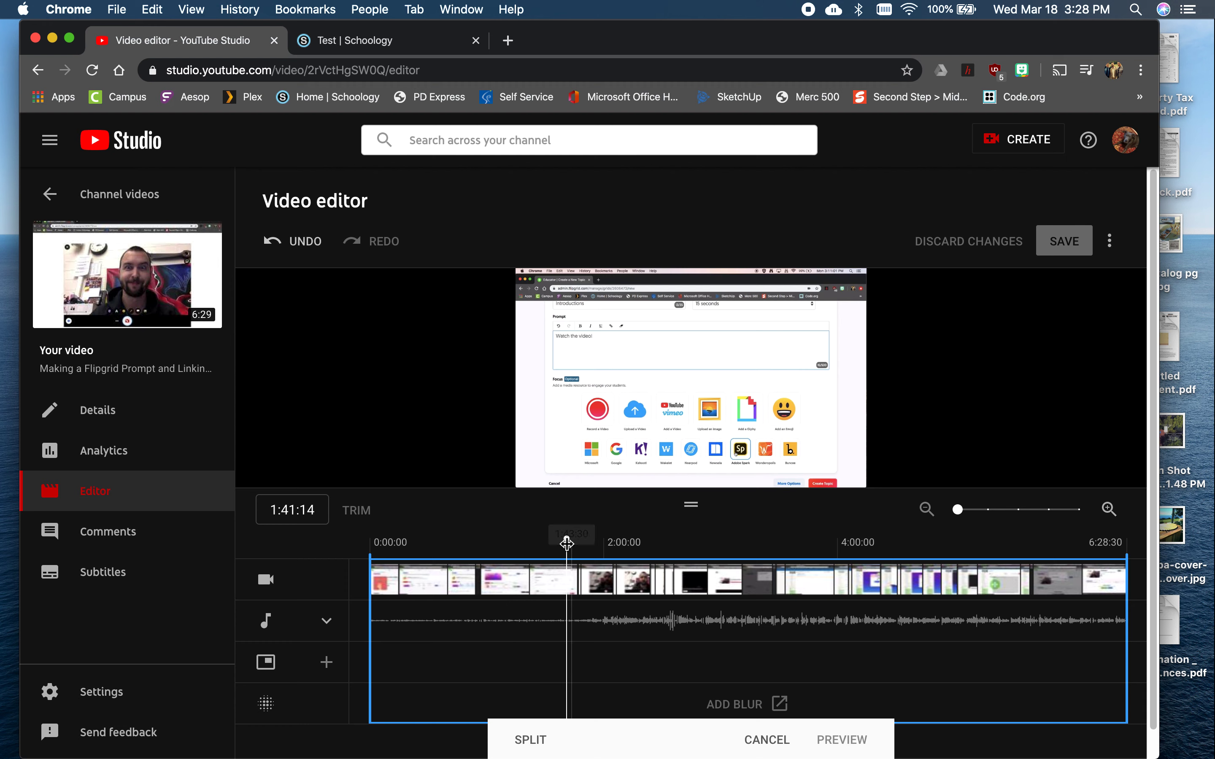
pyautogui.moveTo(567, 540); pyautogui.dragTo(468, 538)
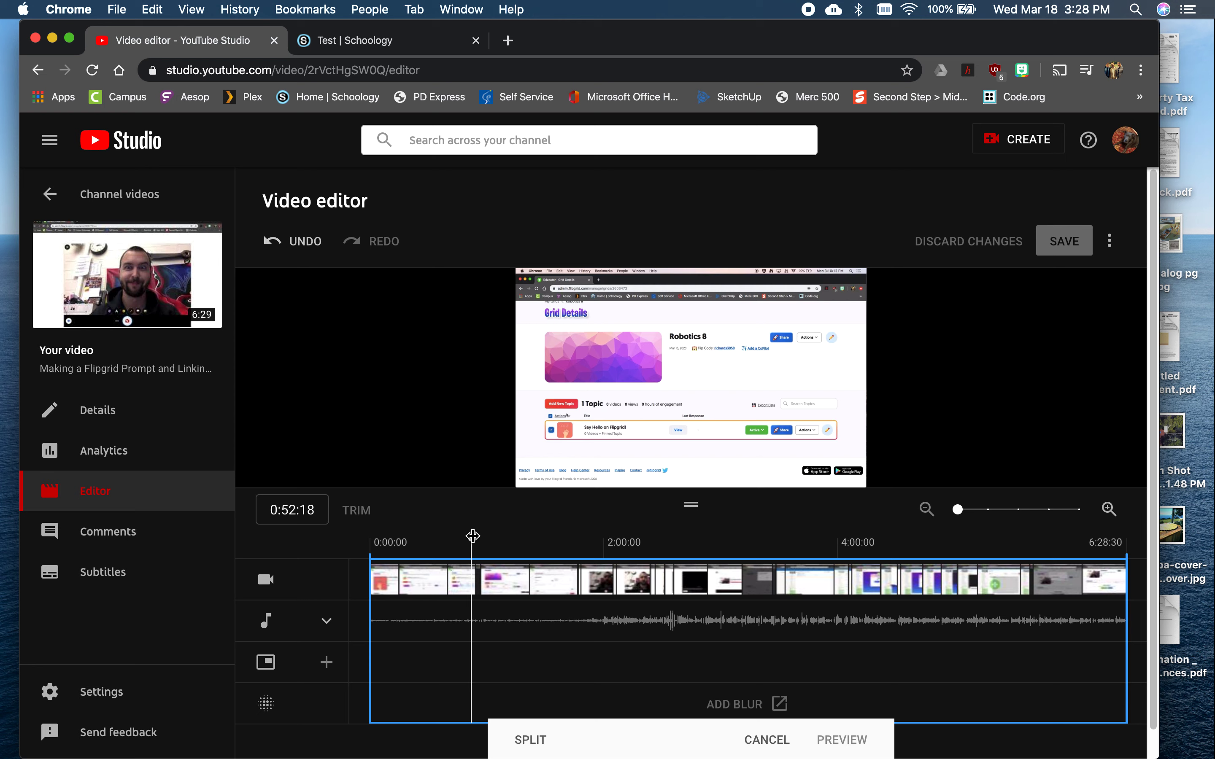
pyautogui.click(528, 741)
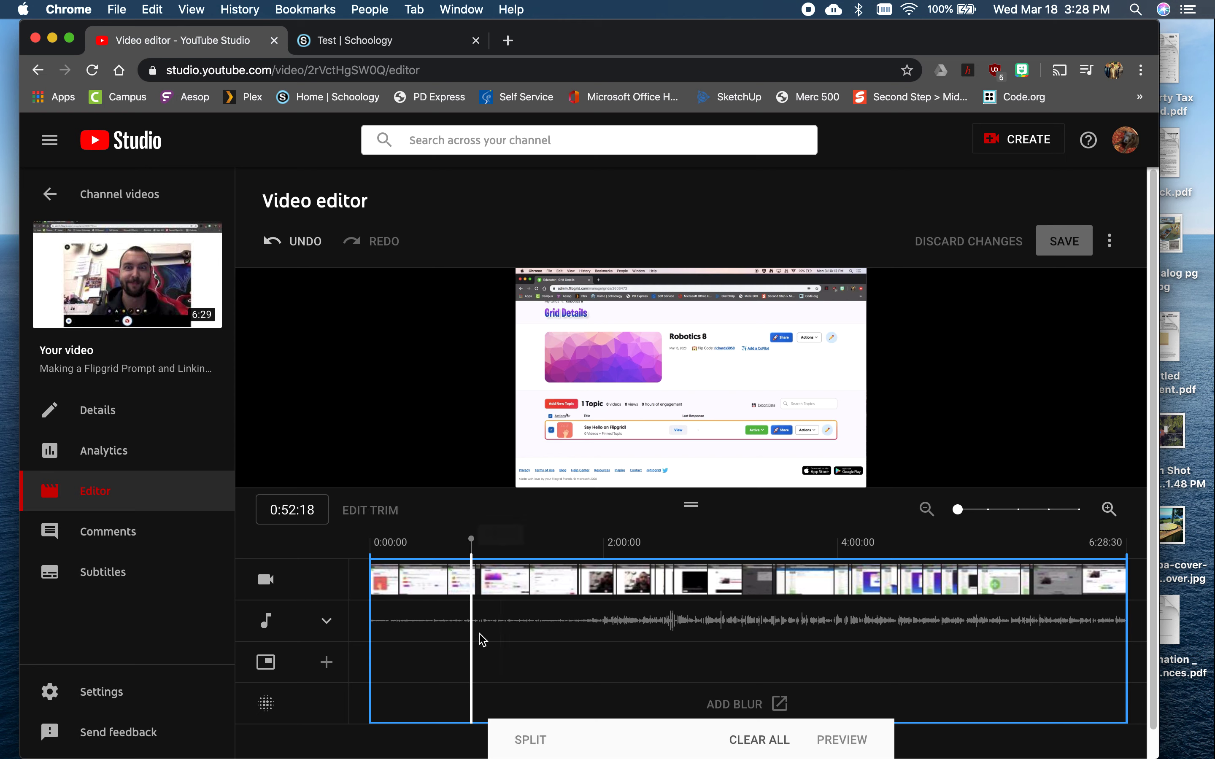
pyautogui.moveTo(471, 539); pyautogui.dragTo(578, 540)
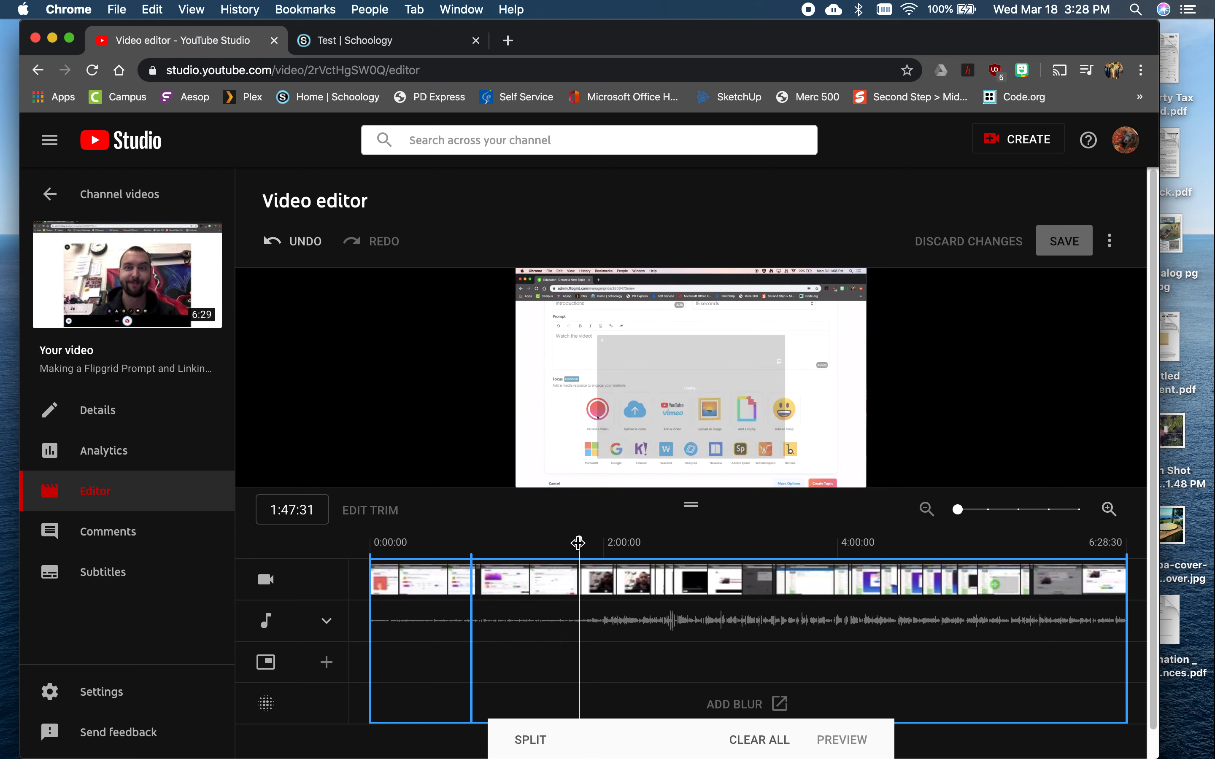
pyautogui.click(537, 740)
# Check frames at several points in the segment between the two splits
pyautogui.click(541, 625)
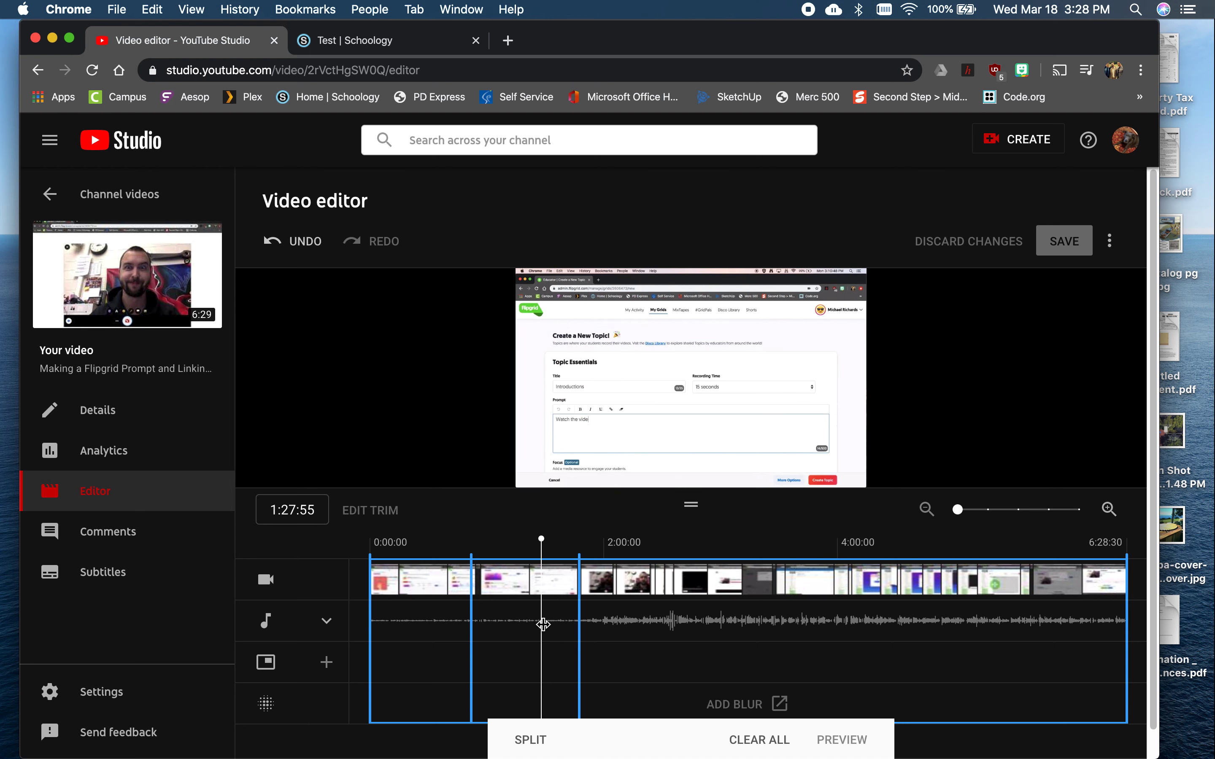
pyautogui.click(501, 586)
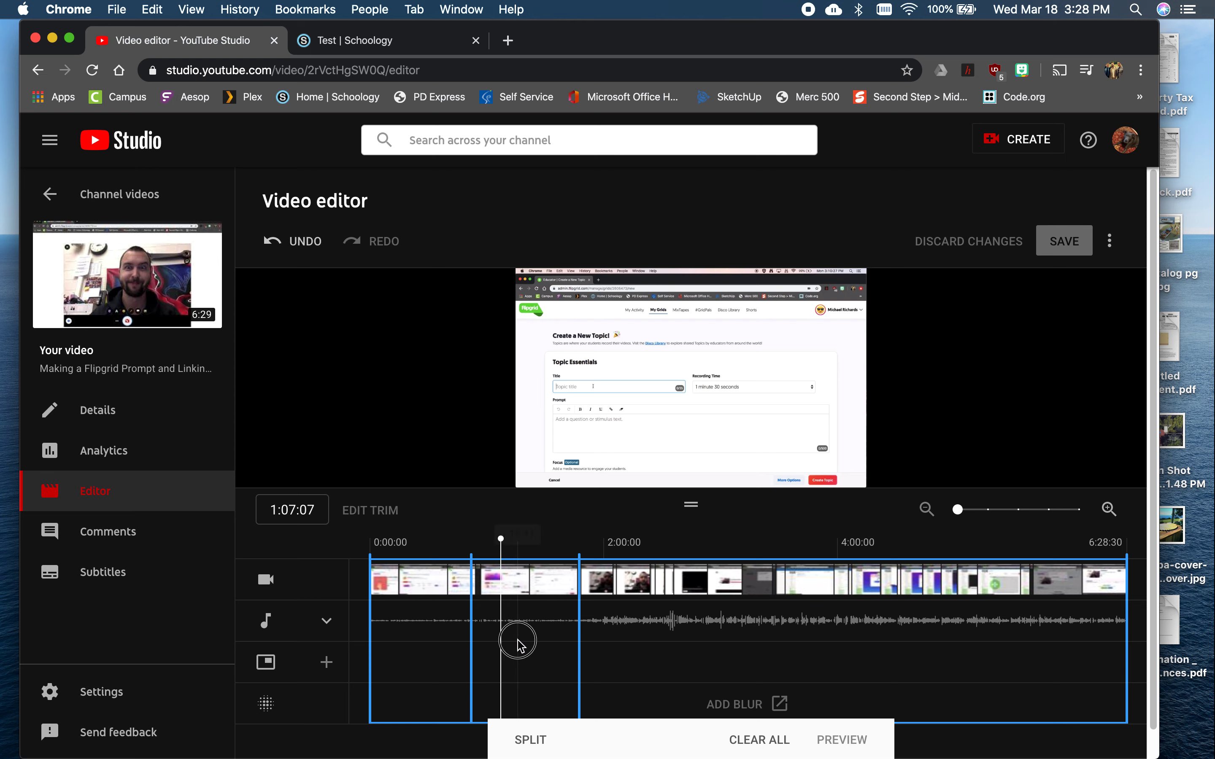
pyautogui.click(523, 596)
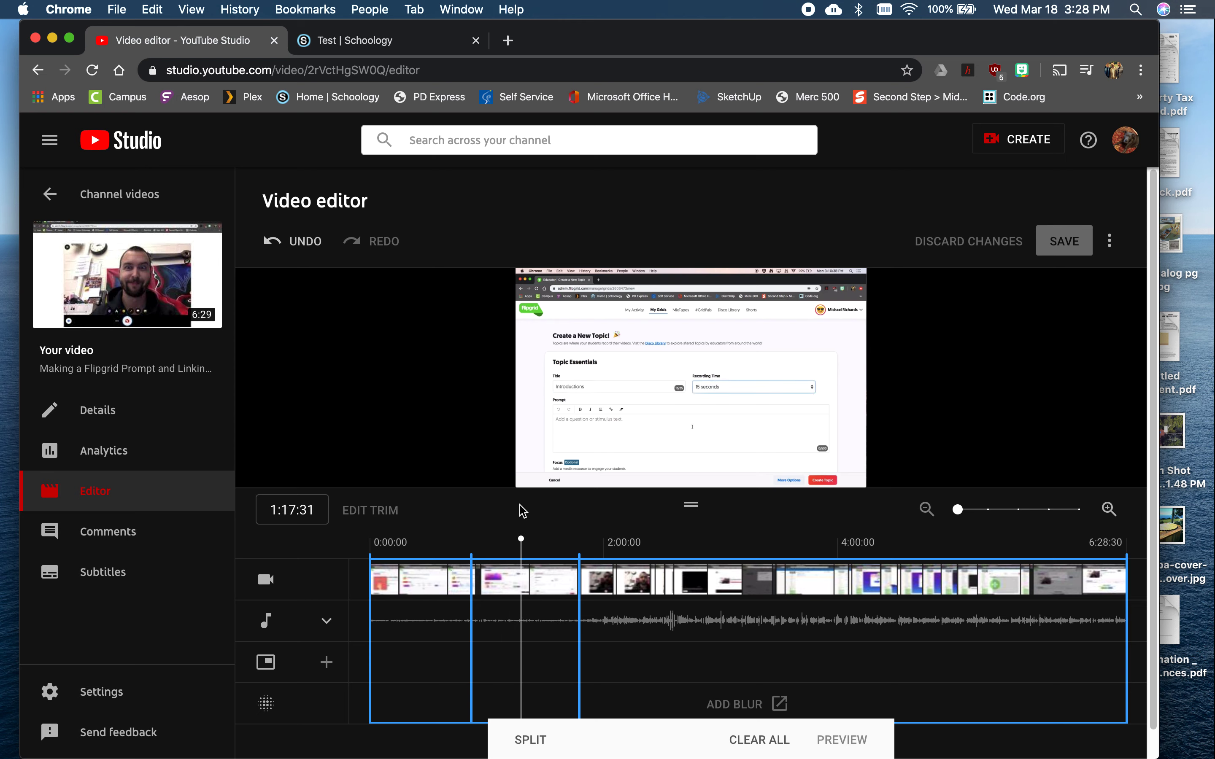
pyautogui.click(558, 573)
pyautogui.click(517, 597)
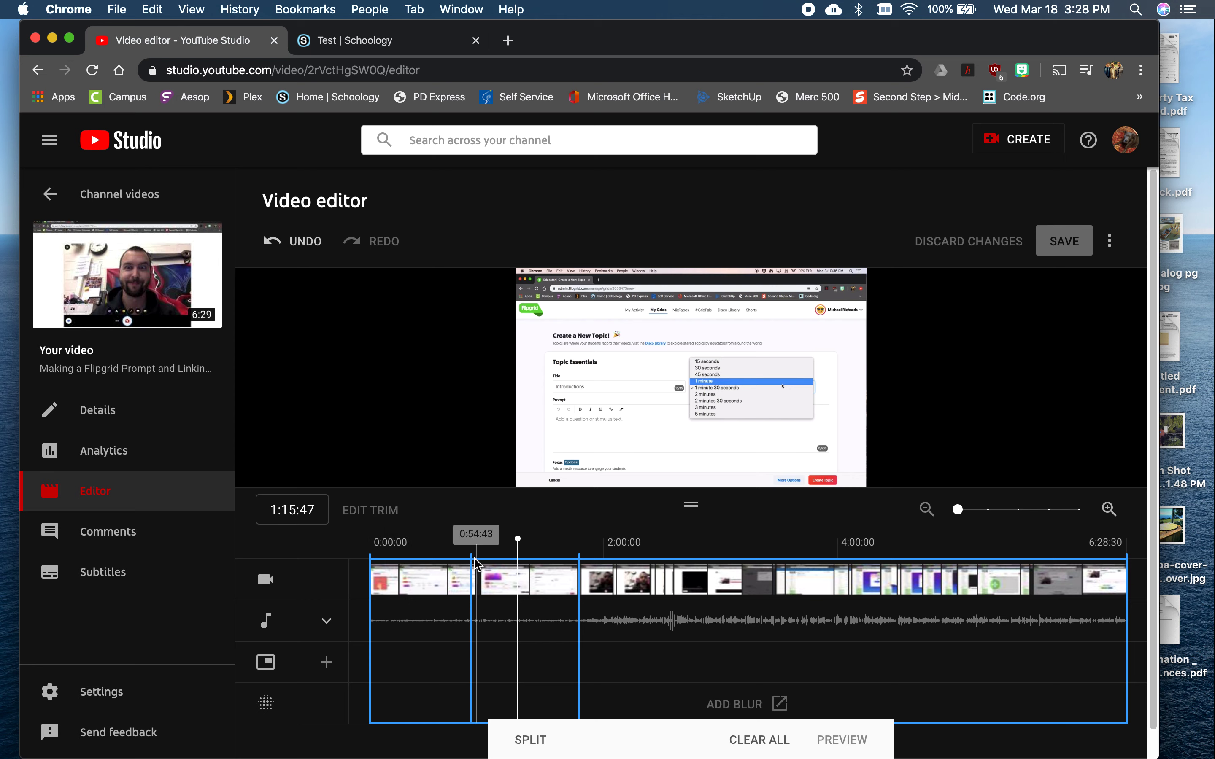
# Try cutting out footage beside both splits, restore the first cut, and extend the second cut back toward the video's start
pyautogui.moveTo(471, 562); pyautogui.dragTo(492, 581)
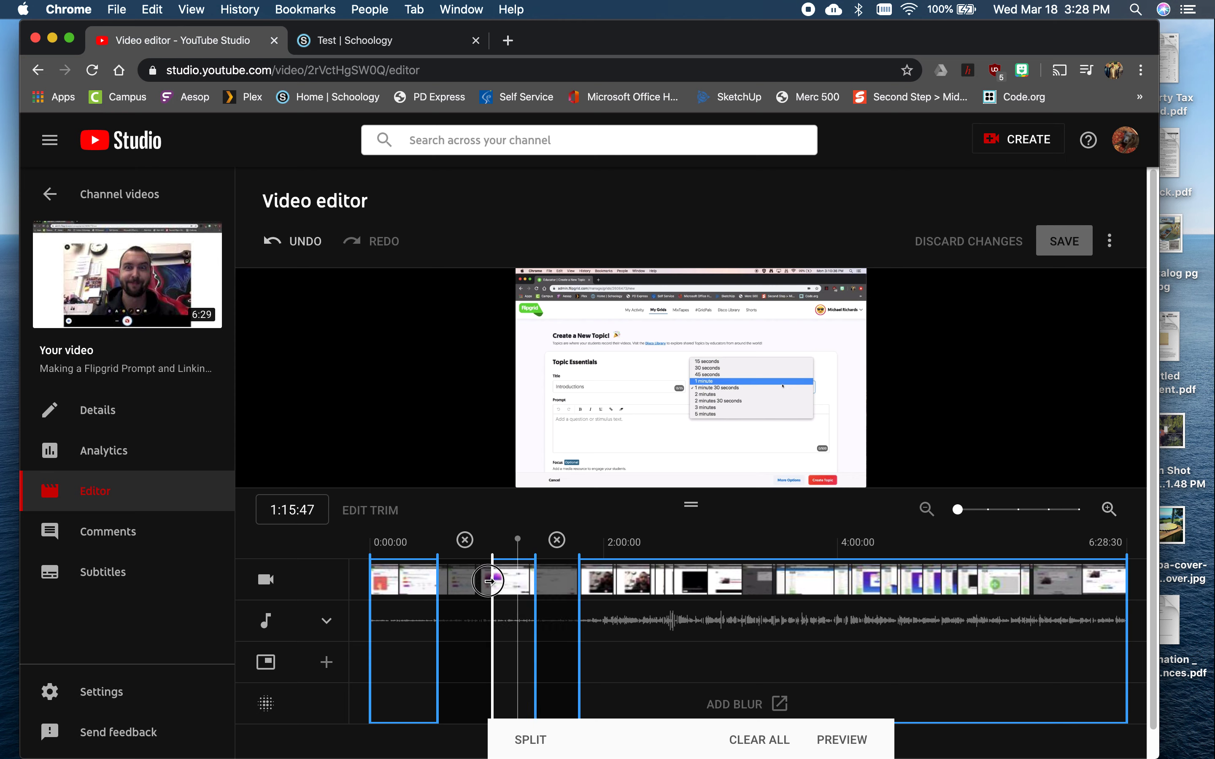
pyautogui.click(465, 540)
pyautogui.moveTo(538, 589); pyautogui.dragTo(425, 583)
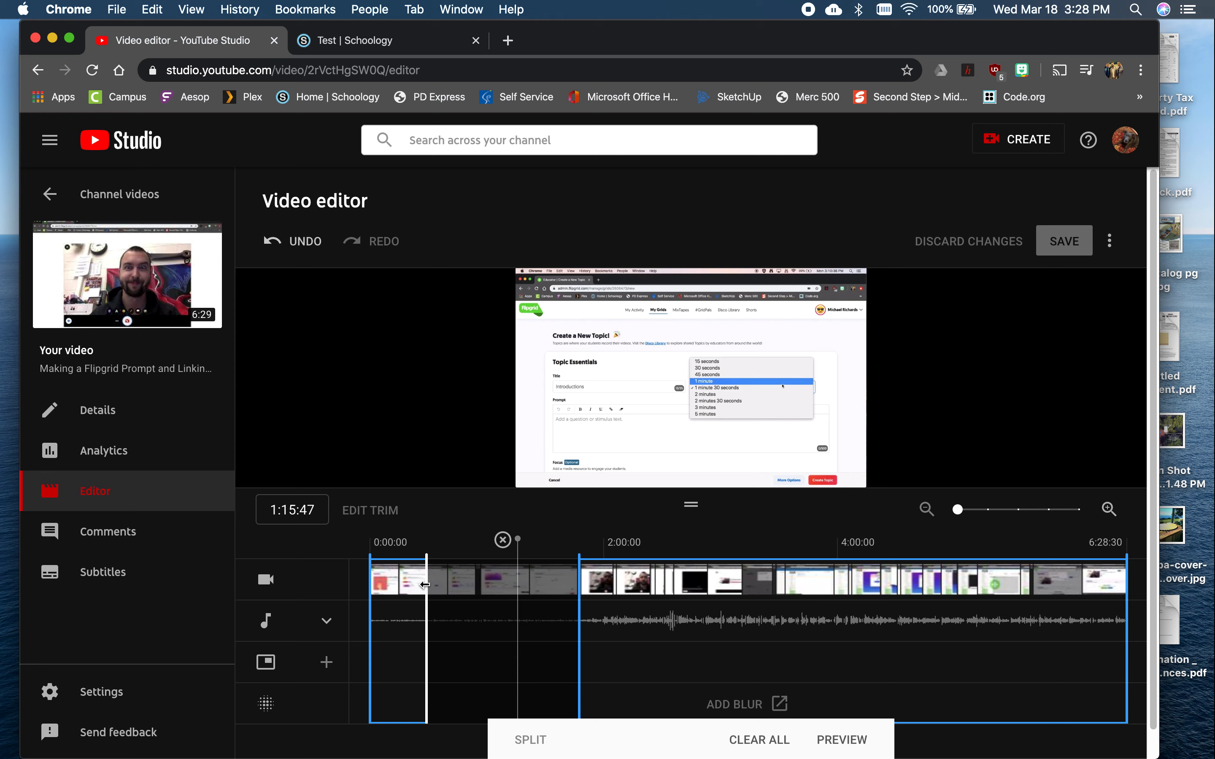
# Undo all the cuts and splits made on the timeline
pyautogui.press('super+z')
pyautogui.press('super+z')
pyautogui.press('super+z')
pyautogui.press('super+z')
pyautogui.press('super+z')
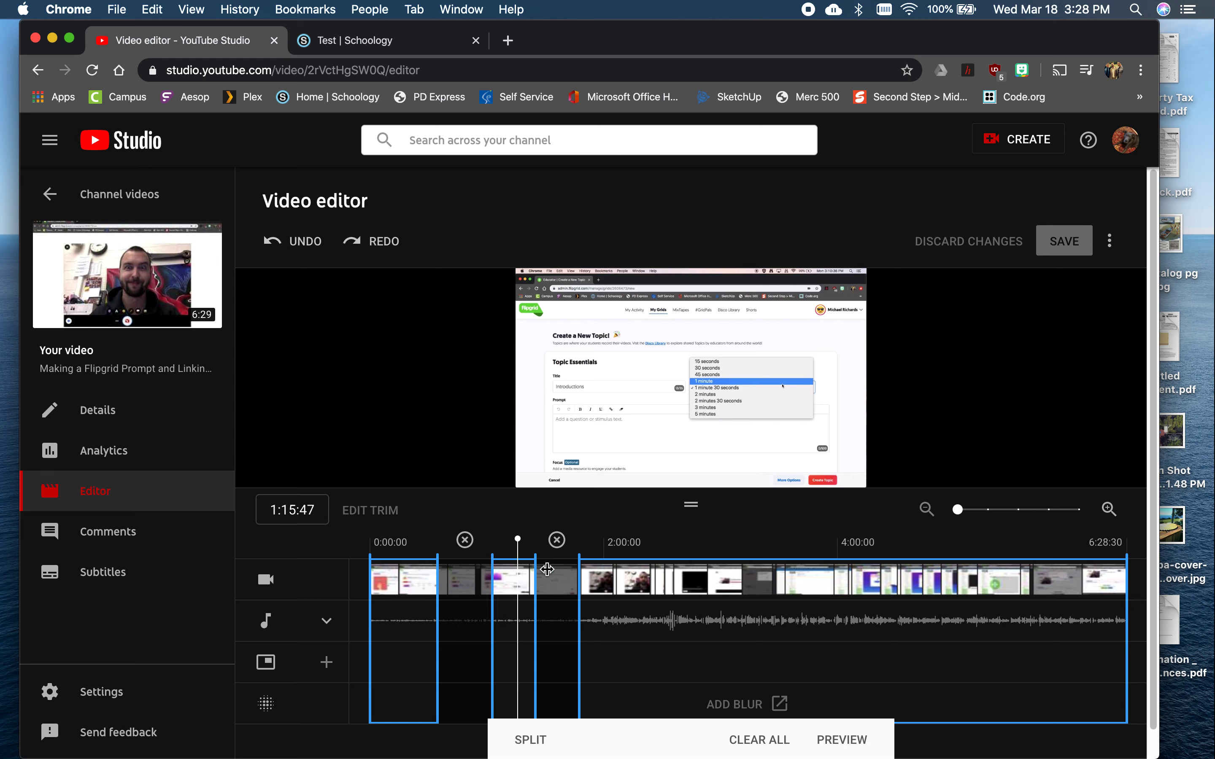
pyautogui.press('super+z')
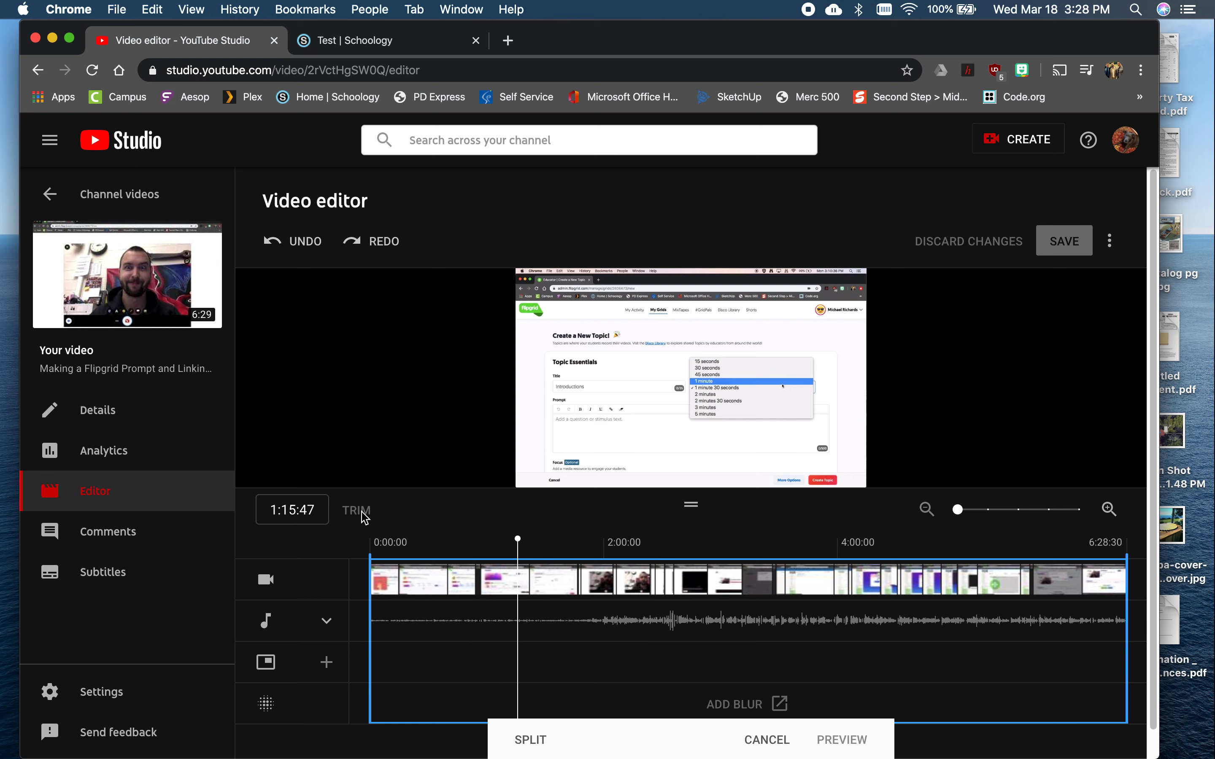
# Split the video at 1:11:53 and widen the split into a cut from about 0:48 to 1:38
pyautogui.moveTo(521, 540)
pyautogui.mouseDown()
pyautogui.moveTo(477, 540)
pyautogui.moveTo(511, 540)
pyautogui.mouseUp()
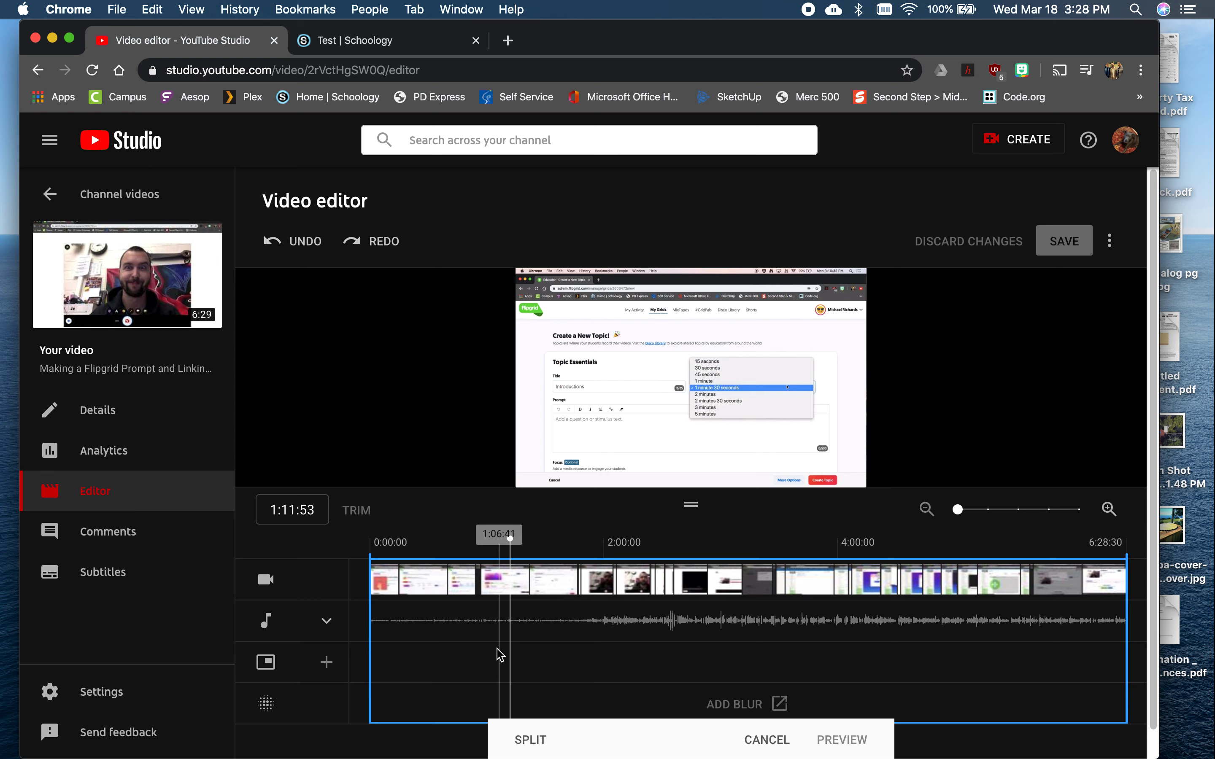
pyautogui.click(530, 741)
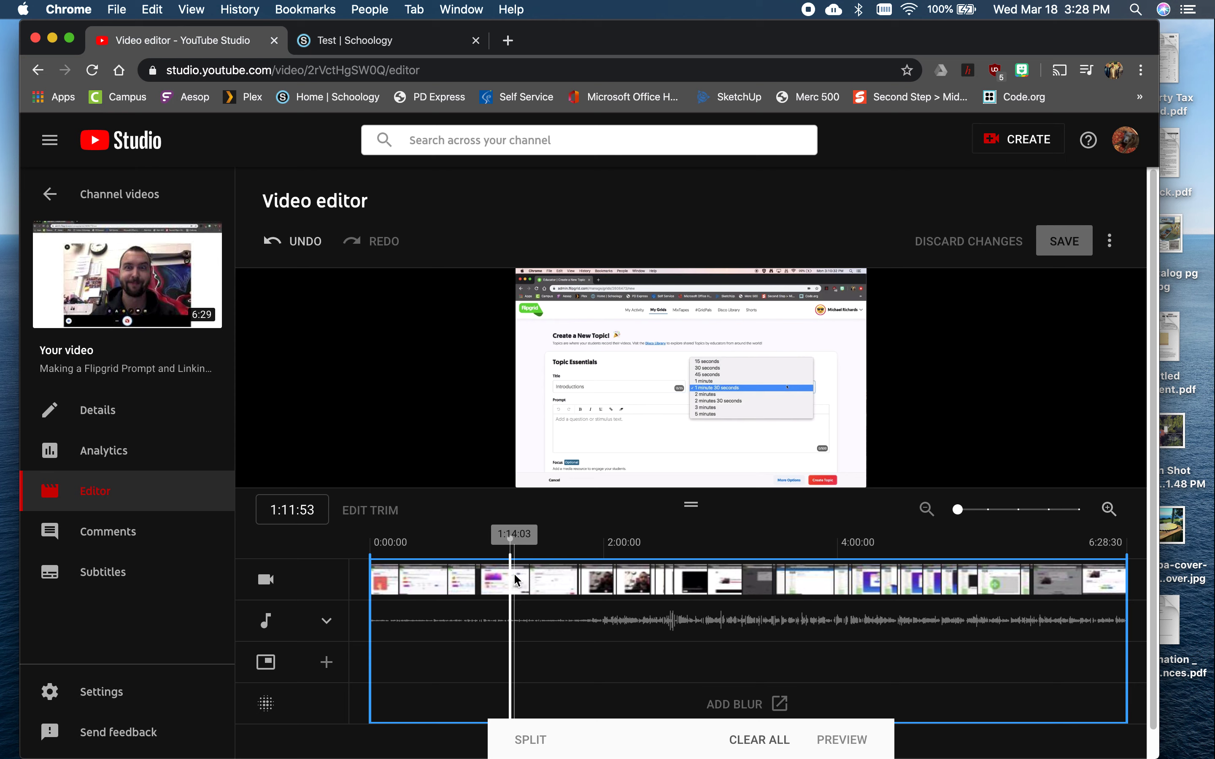
pyautogui.moveTo(512, 564)
pyautogui.mouseDown()
pyautogui.moveTo(565, 570)
pyautogui.moveTo(462, 572)
pyautogui.mouseUp()
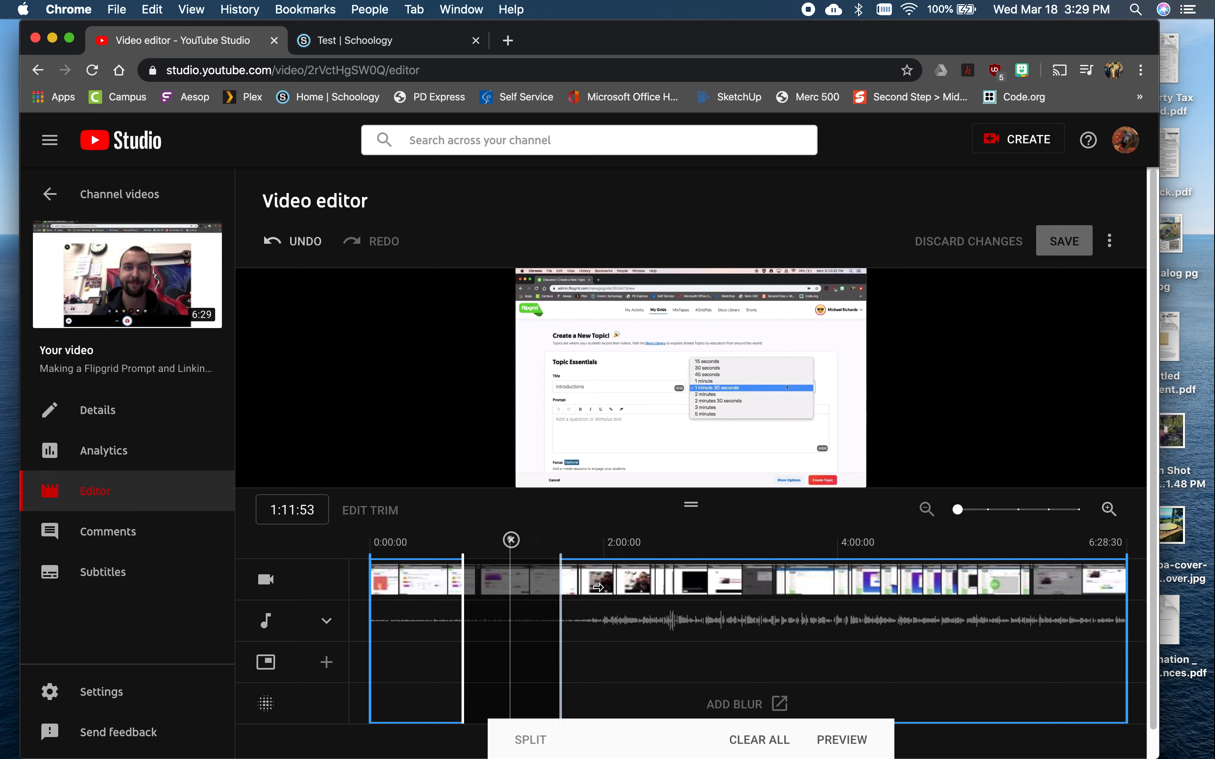
# Play the video across the cut section to check the transition, and inspect the frame at 3:27:12
pyautogui.click(417, 555)
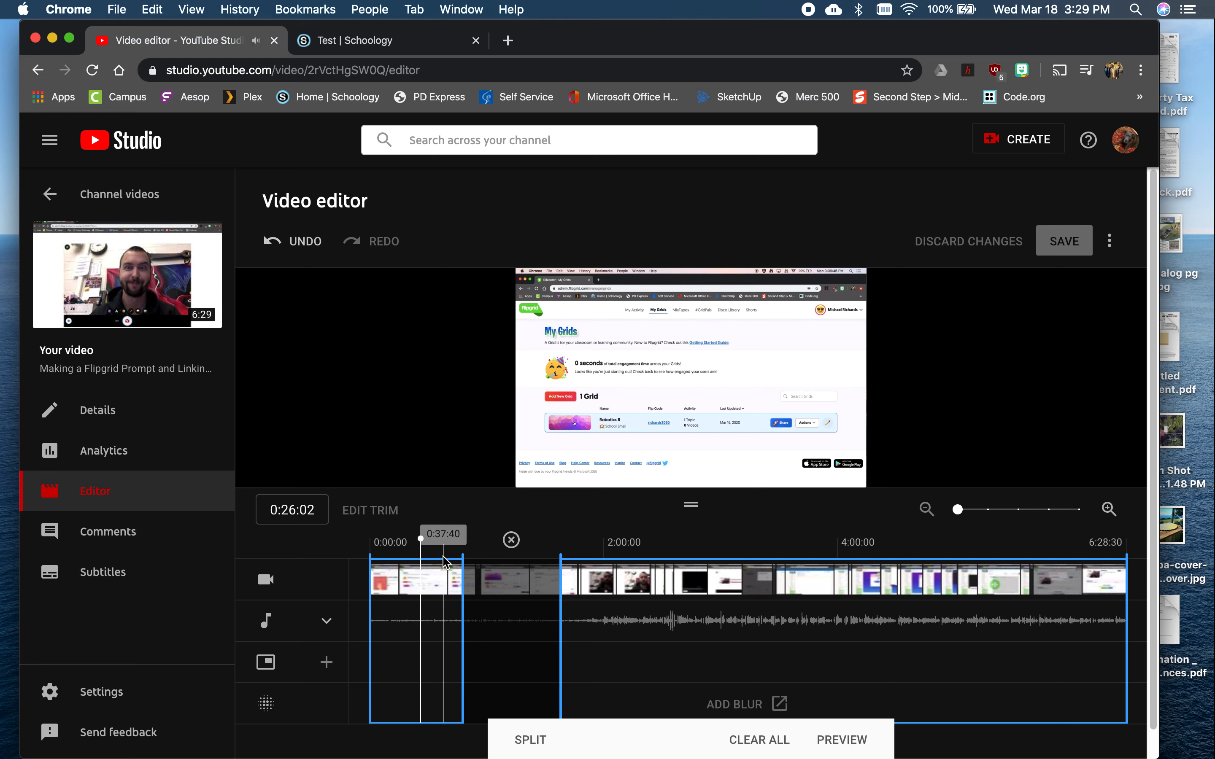
pyautogui.moveTo(428, 540); pyautogui.dragTo(449, 538)
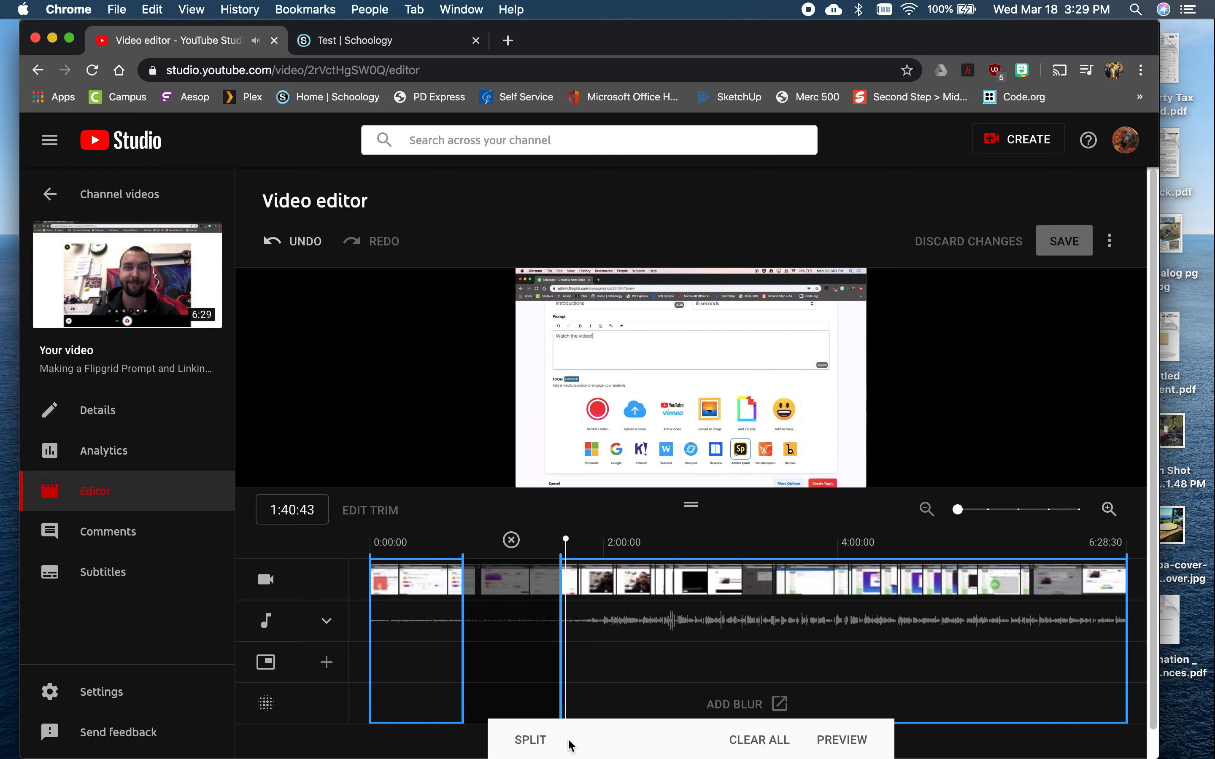
pyautogui.press('space')
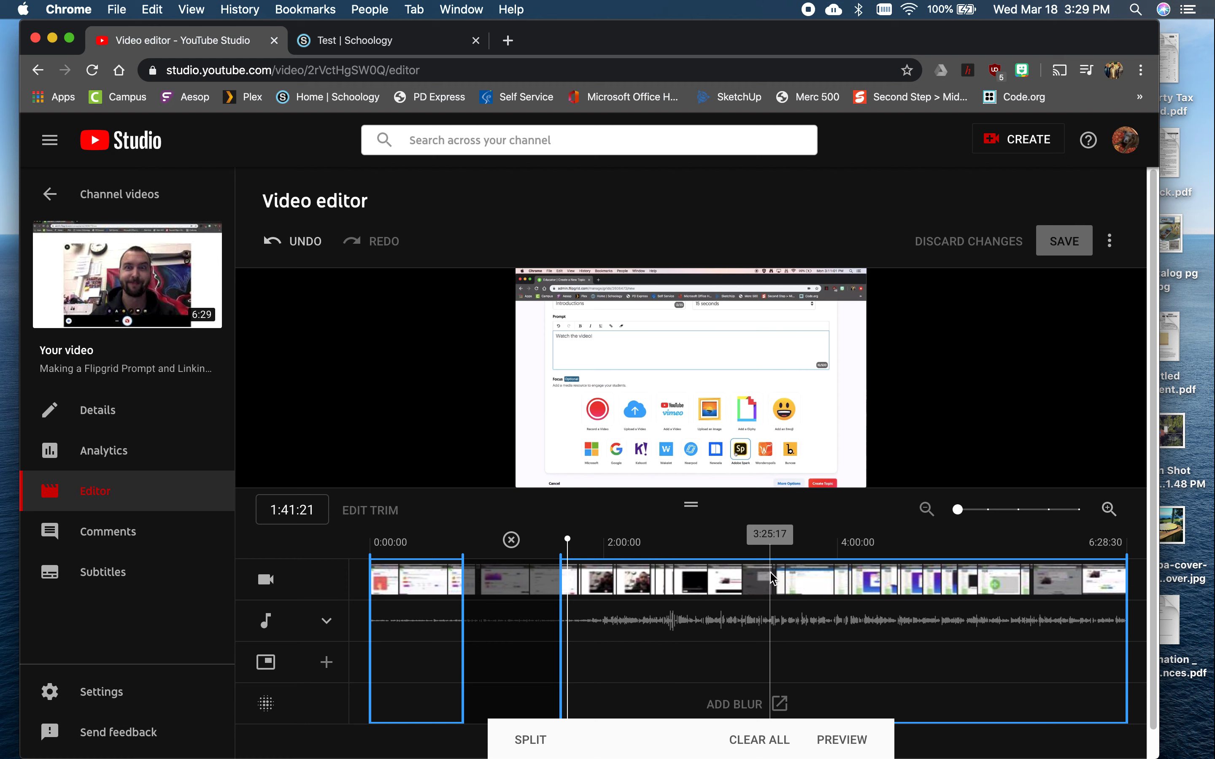
pyautogui.click(773, 550)
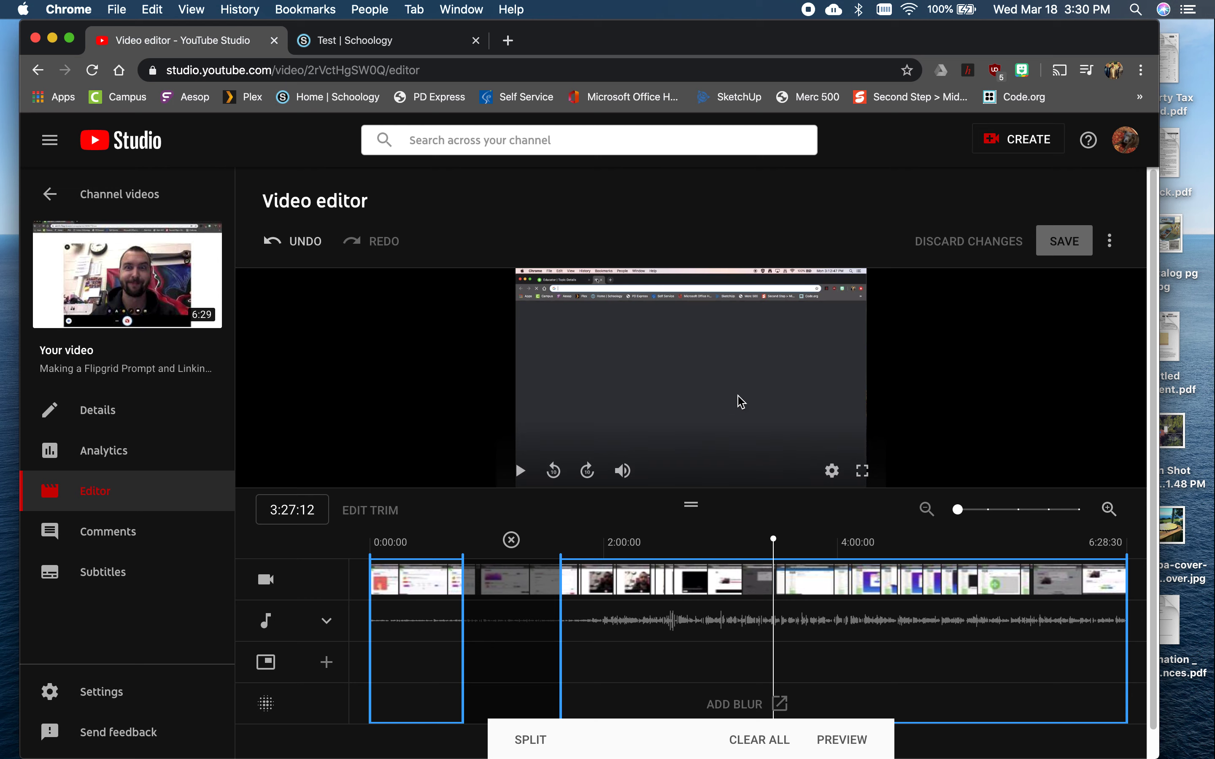
pyautogui.scroll(-1, 772, 347)
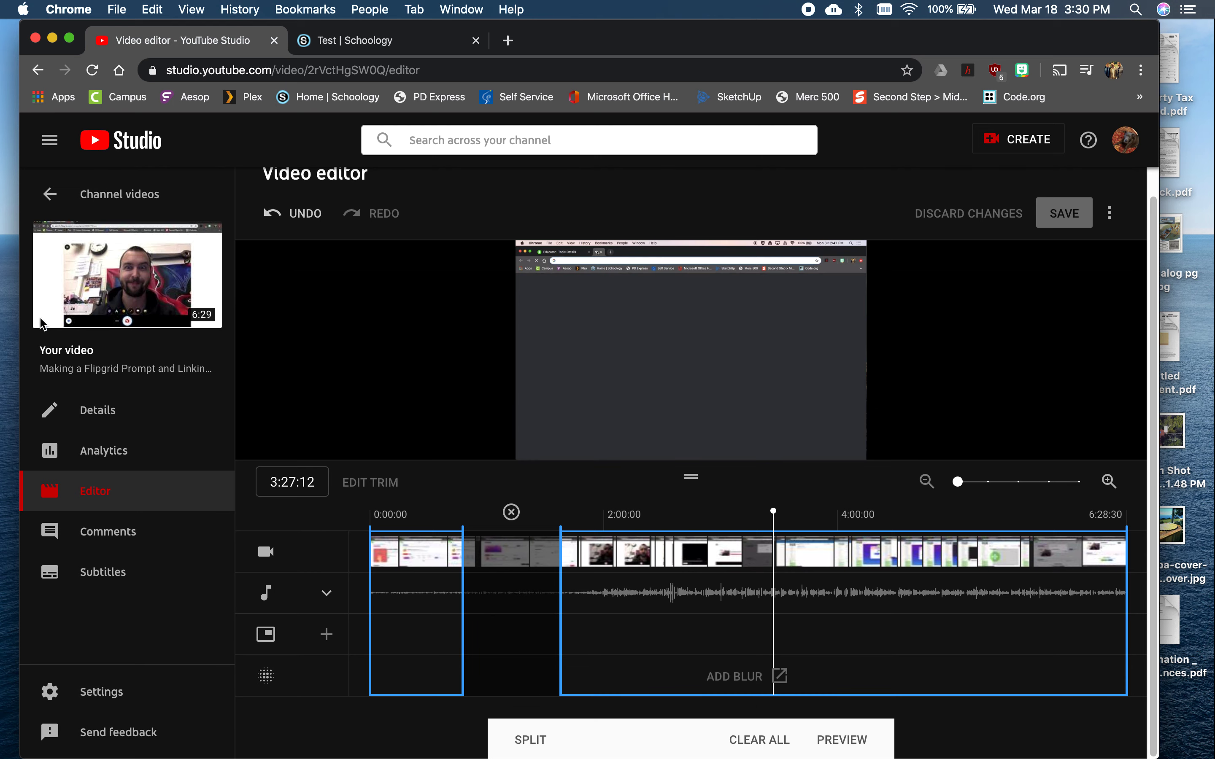